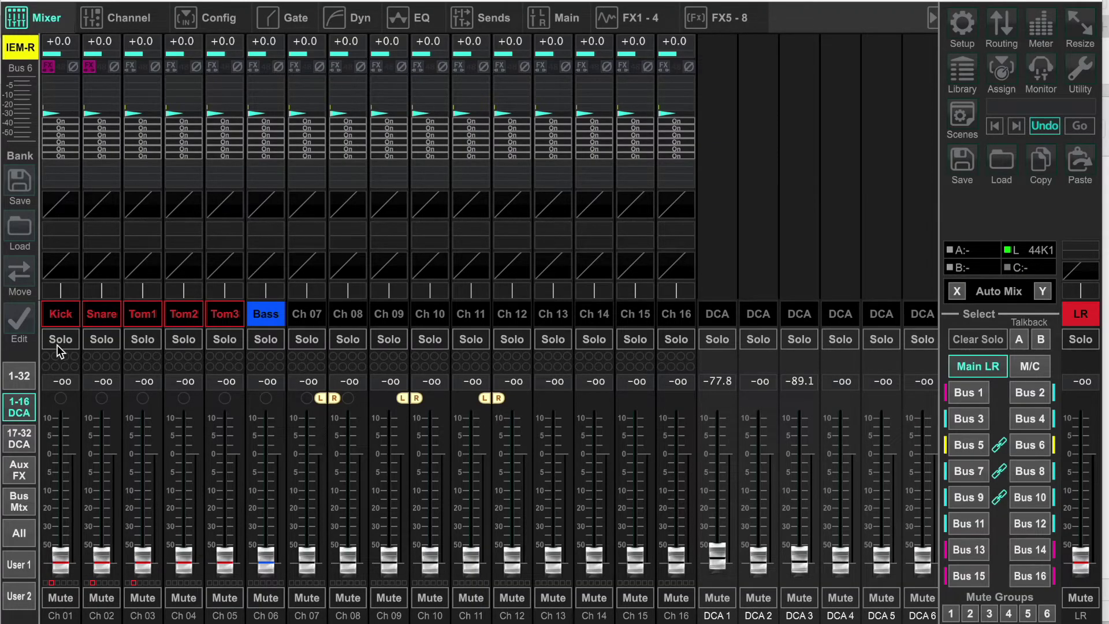
Glance over the bus and matrix strips, then return to input channels 1–16 with the DCA strips
left_click(19, 501)
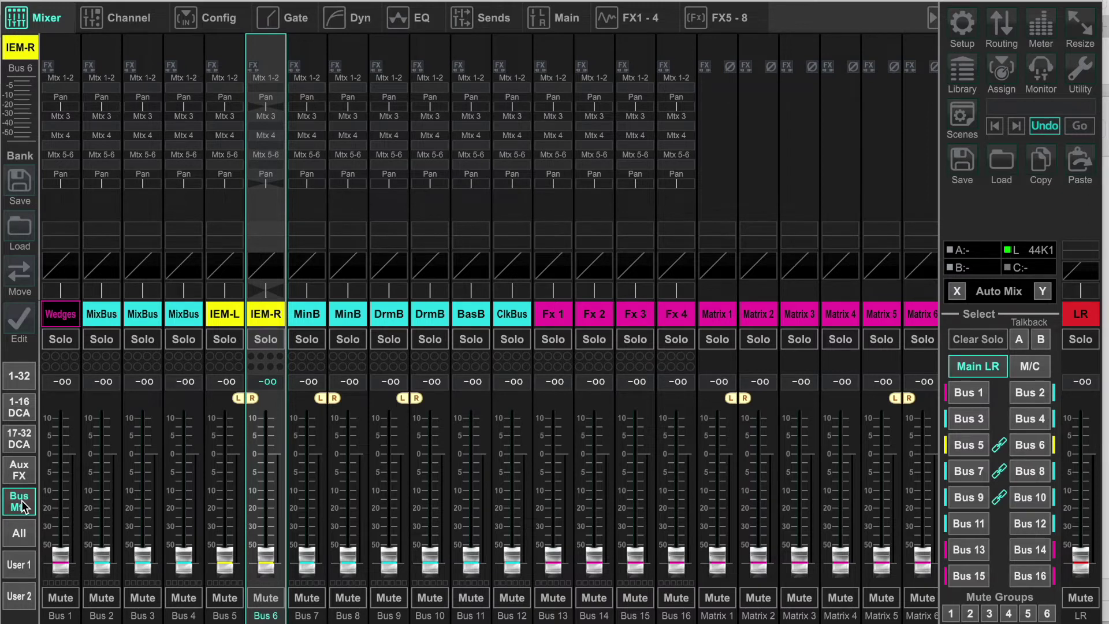
left_click(23, 415)
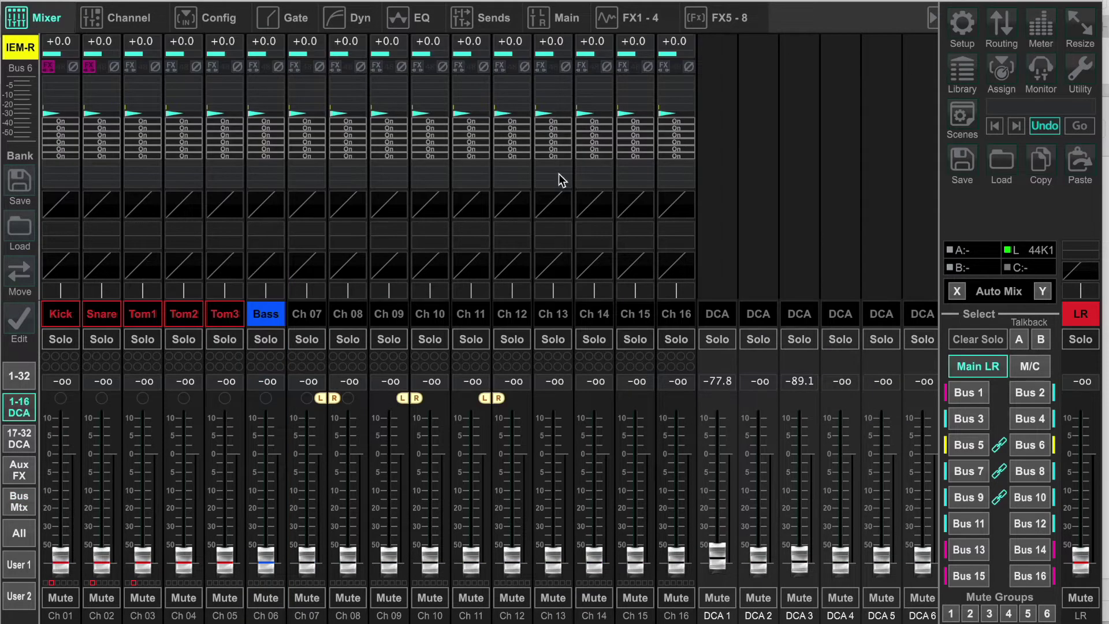
Open the routing window, move it up and left, and review the input channel source assignments
left_click(1001, 31)
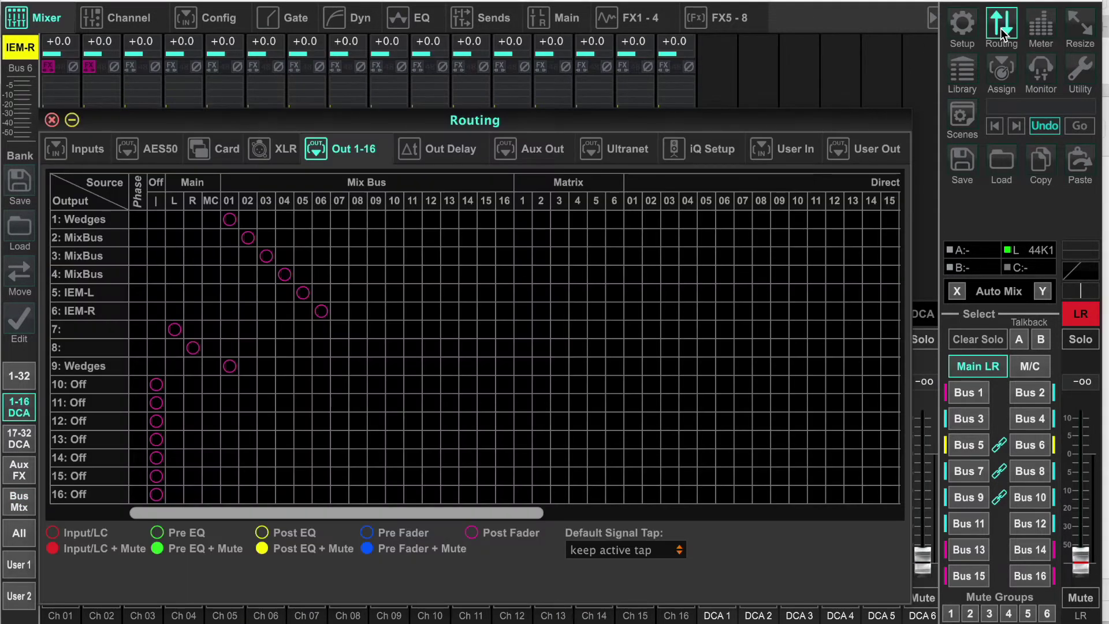
left_click_drag(639, 116, 626, 89)
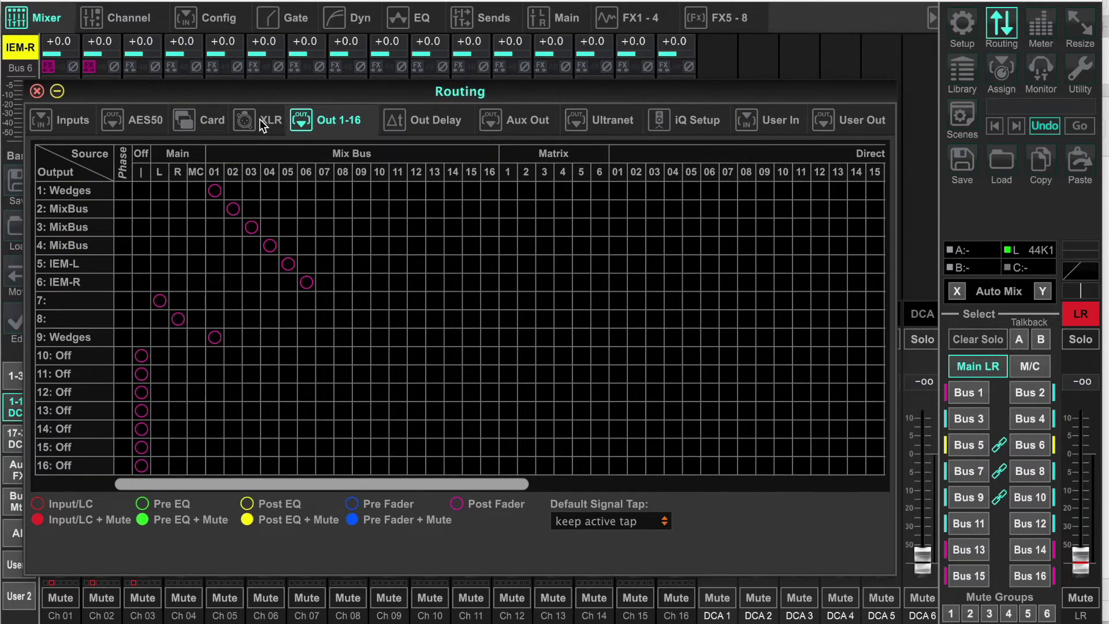
left_click(71, 122)
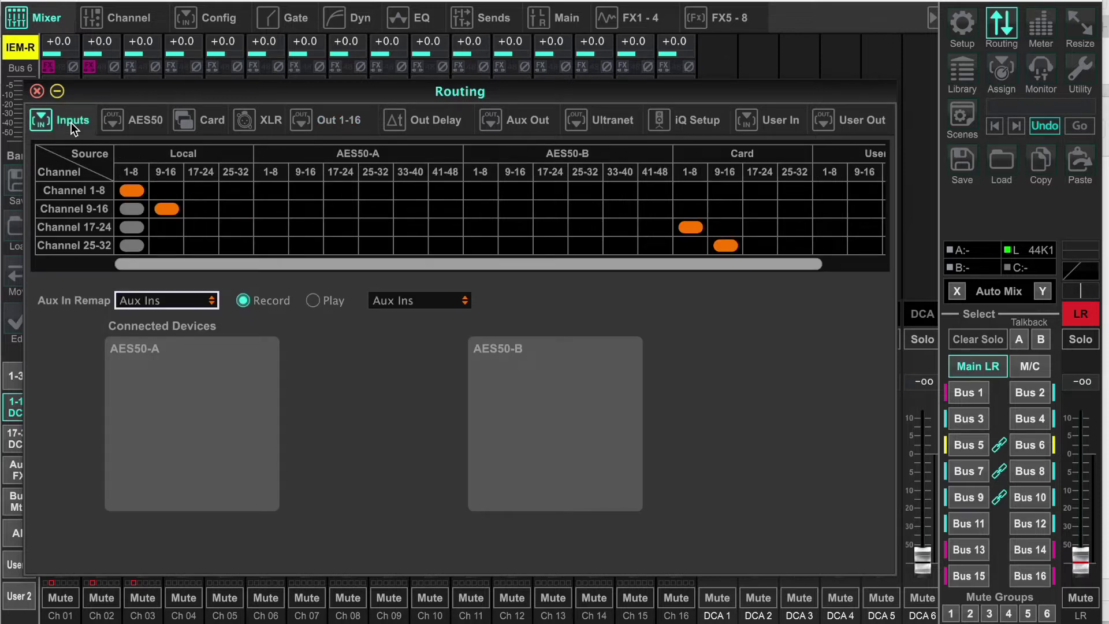
scroll(632, 219, "right", 3)
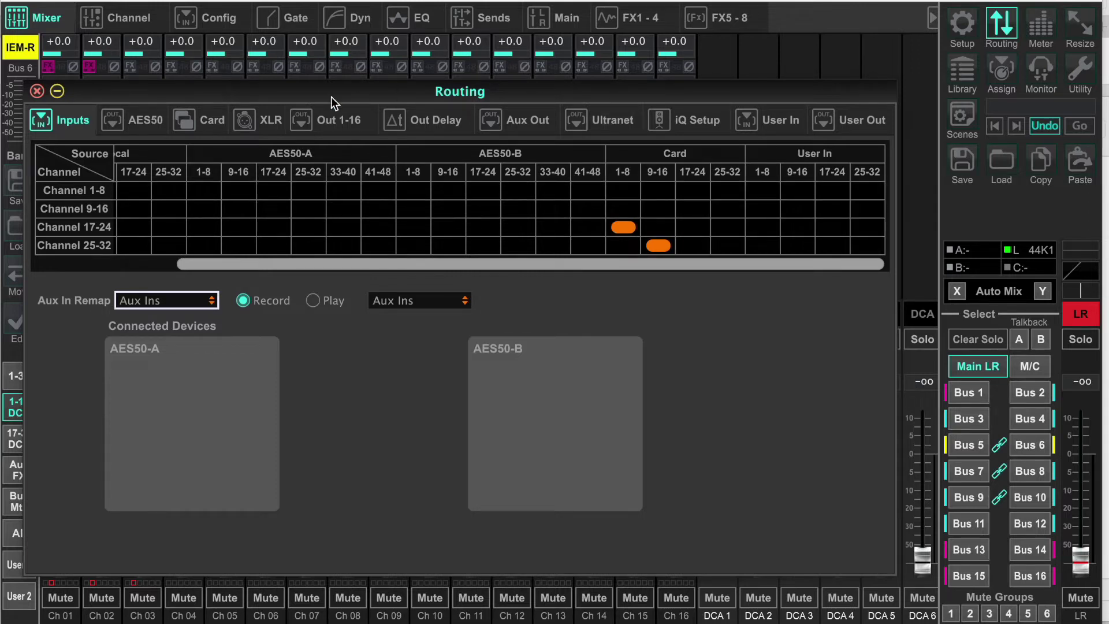
Review the AES50 output routing, then the card outputs fed from Local (1–16) and AES50-A (17–32)
left_click(146, 120)
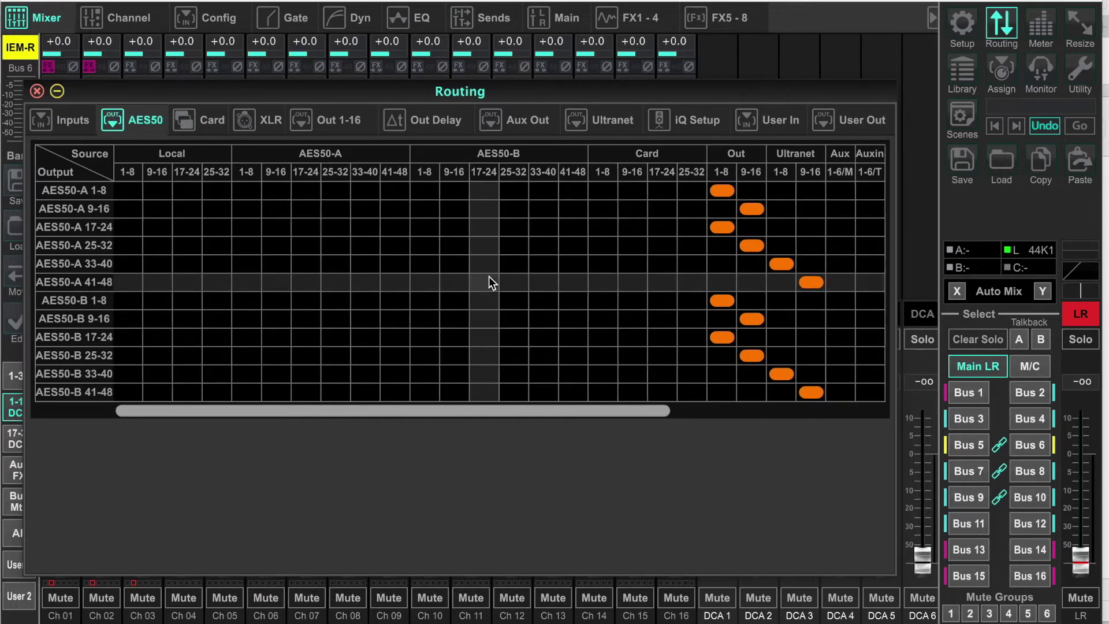
scroll(489, 276, "right", 3)
scroll(489, 276, "right", 6)
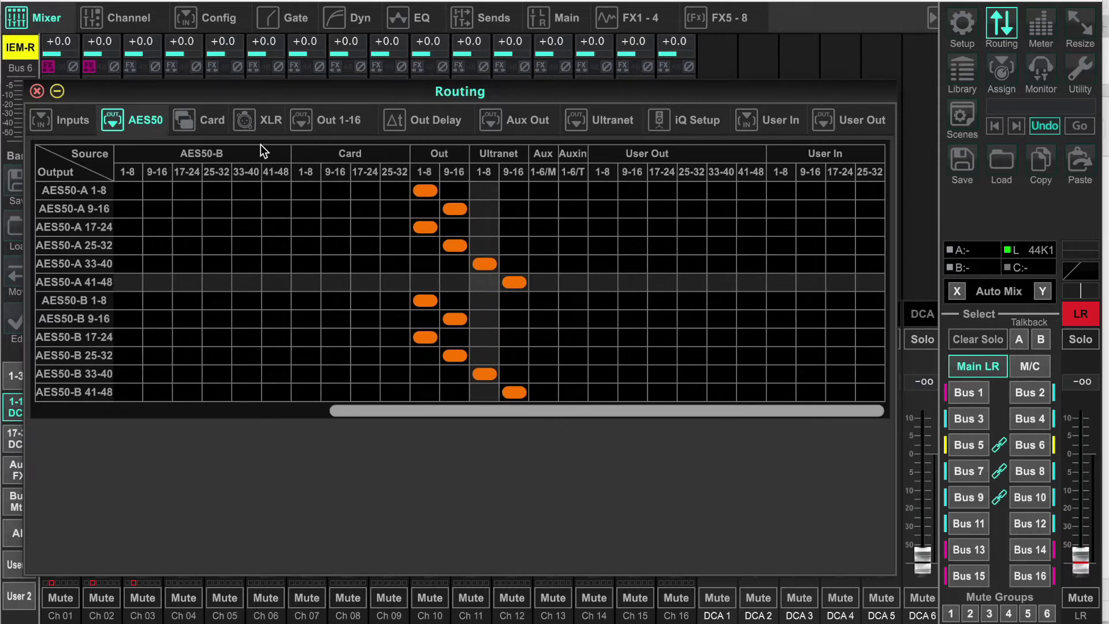
left_click(206, 123)
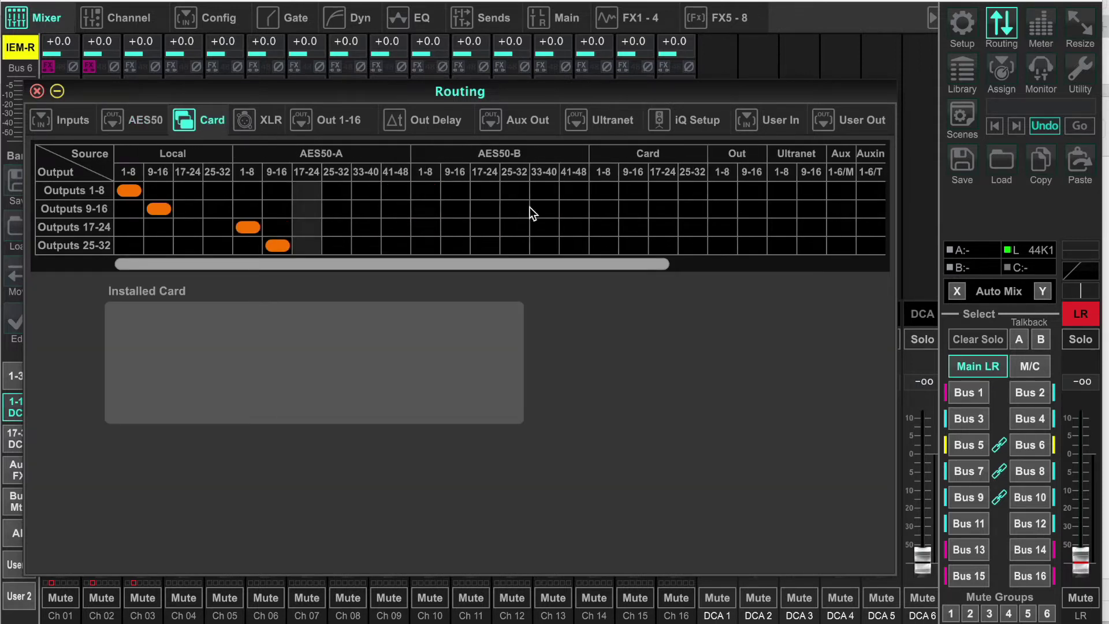
scroll(562, 222, "right", 4)
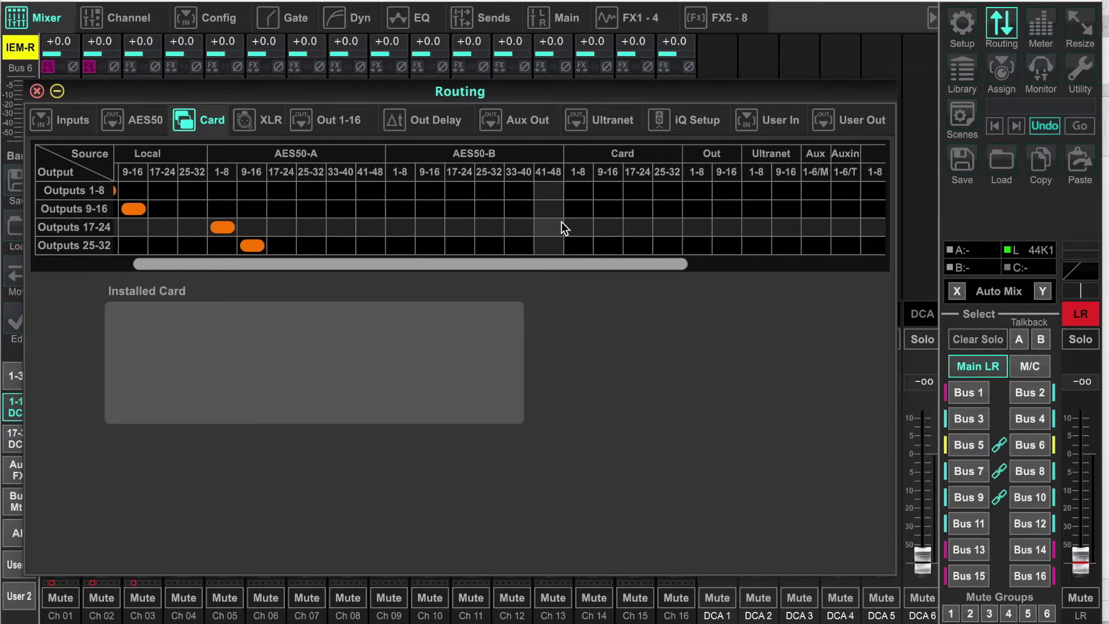
scroll(561, 222, "right", 5)
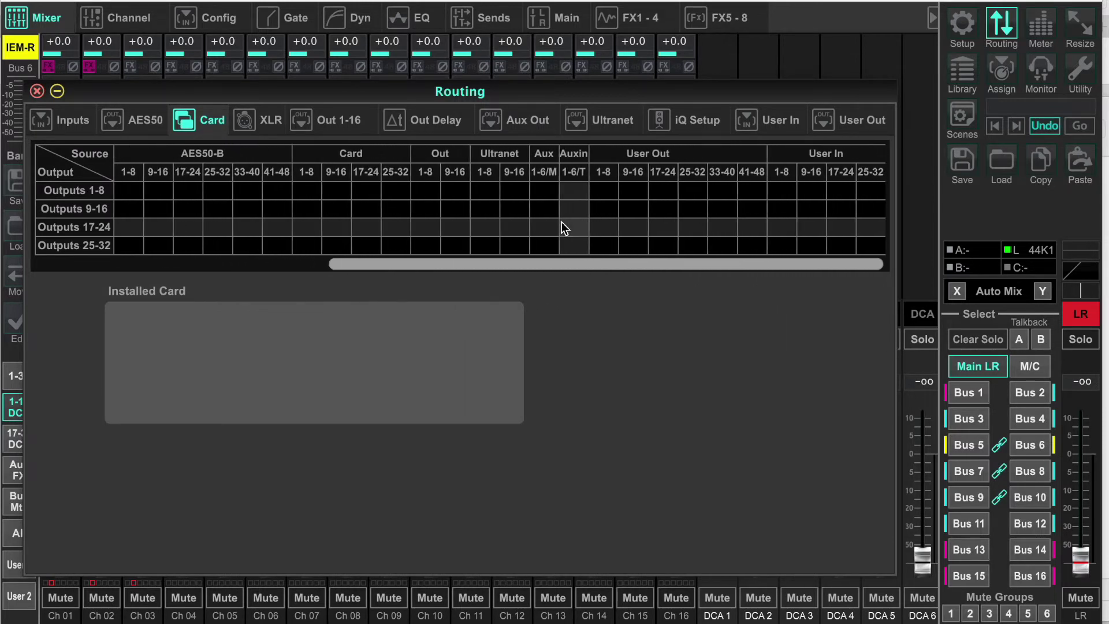
Review the XLR output routing across the full grid
left_click(273, 123)
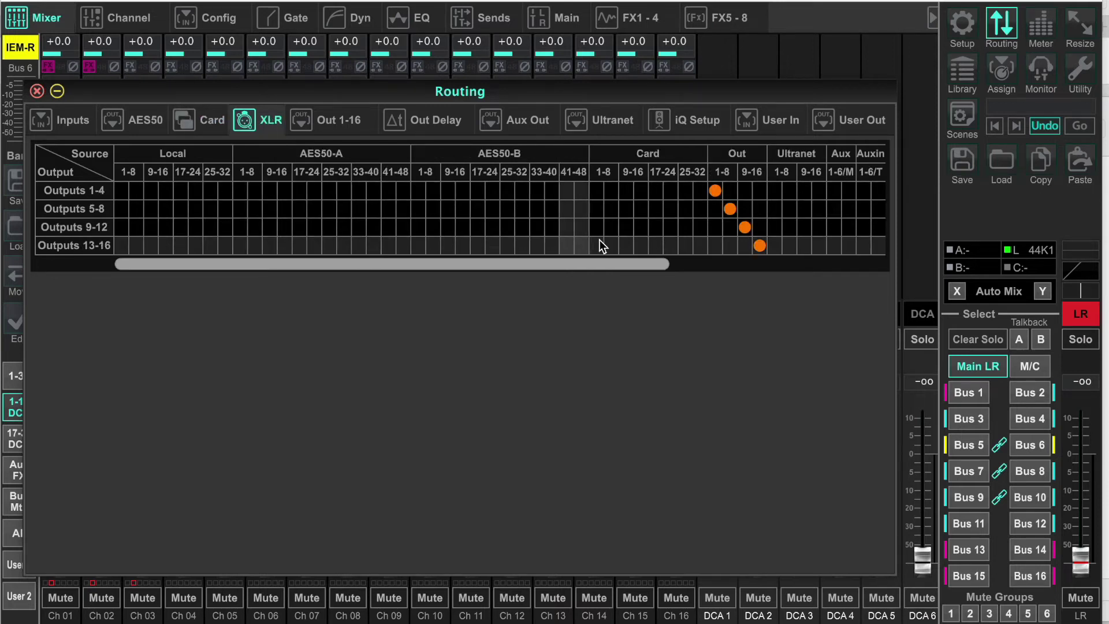
scroll(600, 240, "right", 3)
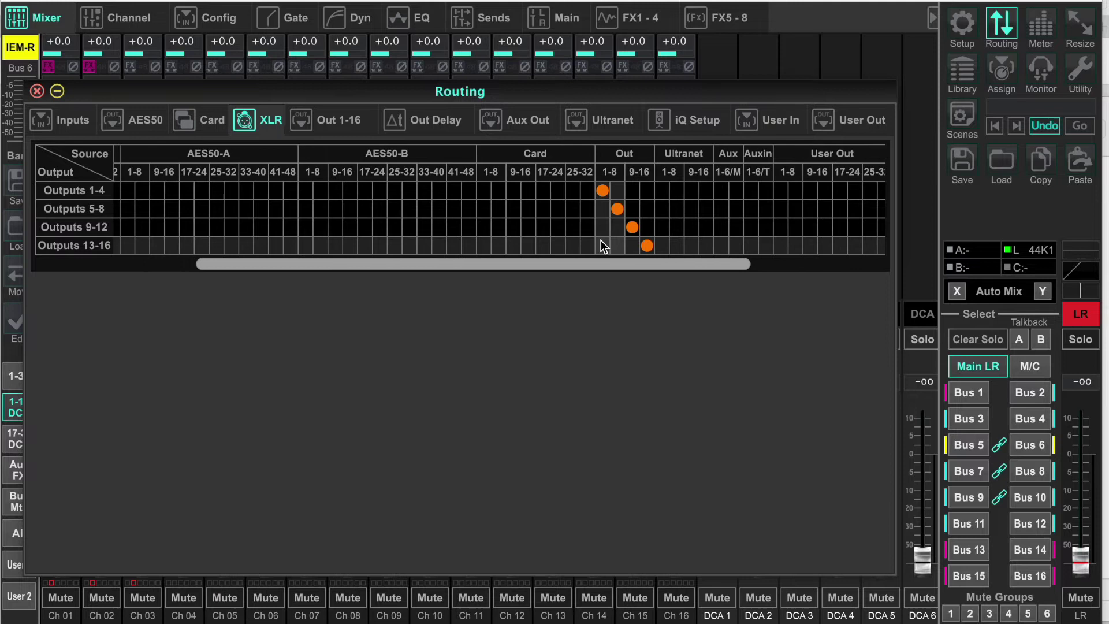
scroll(601, 241, "right", 1)
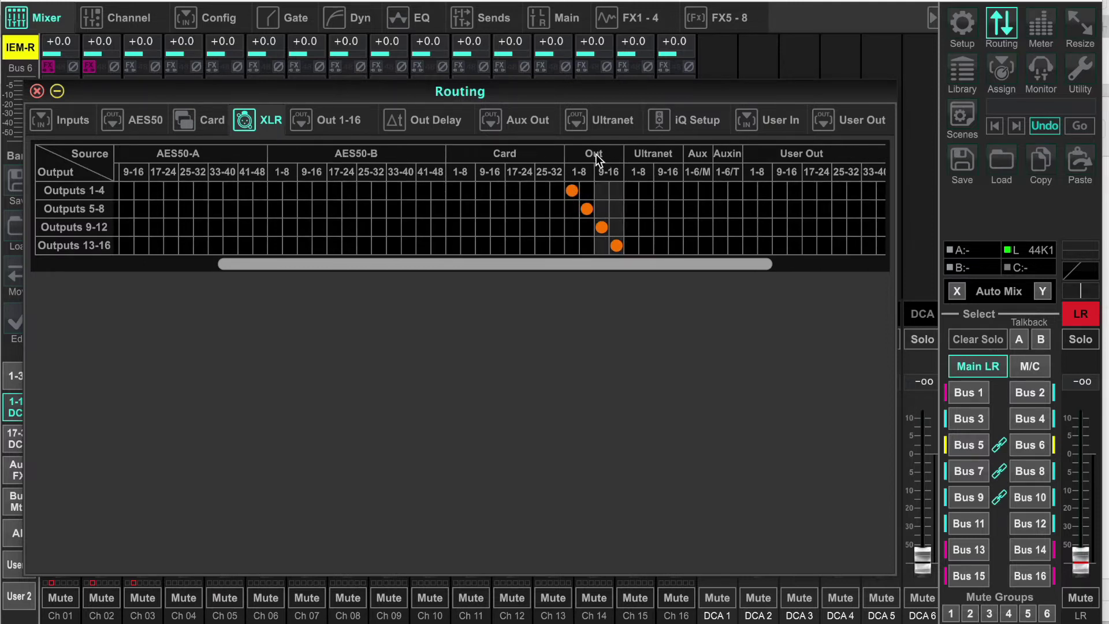
scroll(674, 230, "right", 4)
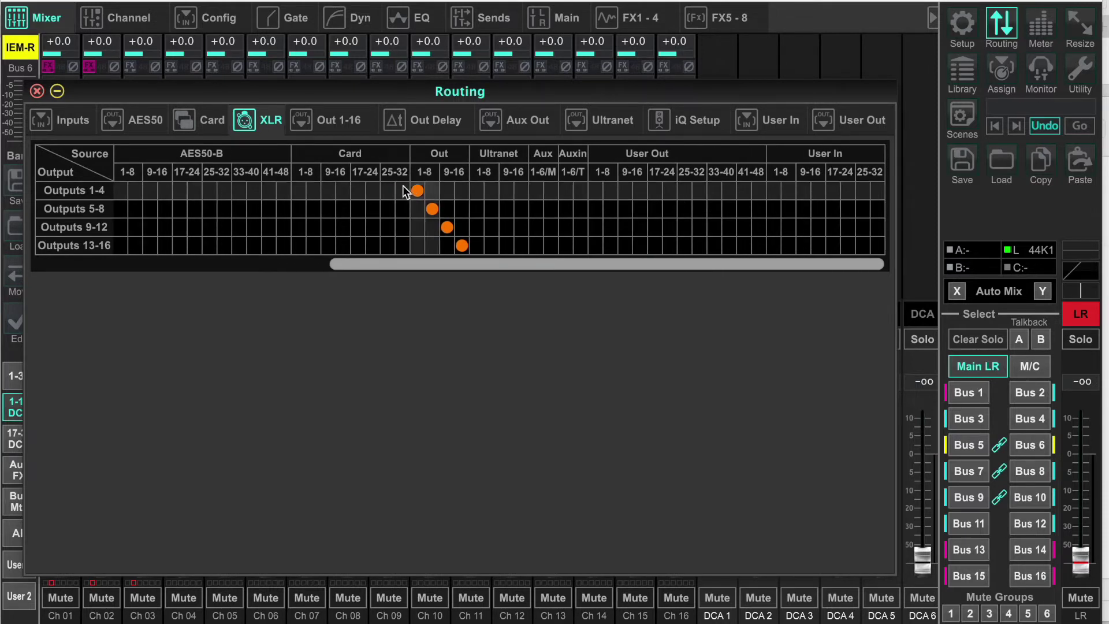
Check outputs 1–16, then the aux outputs fed from Matrix 1–2 and AES/EBU from Main L/R
left_click(338, 120)
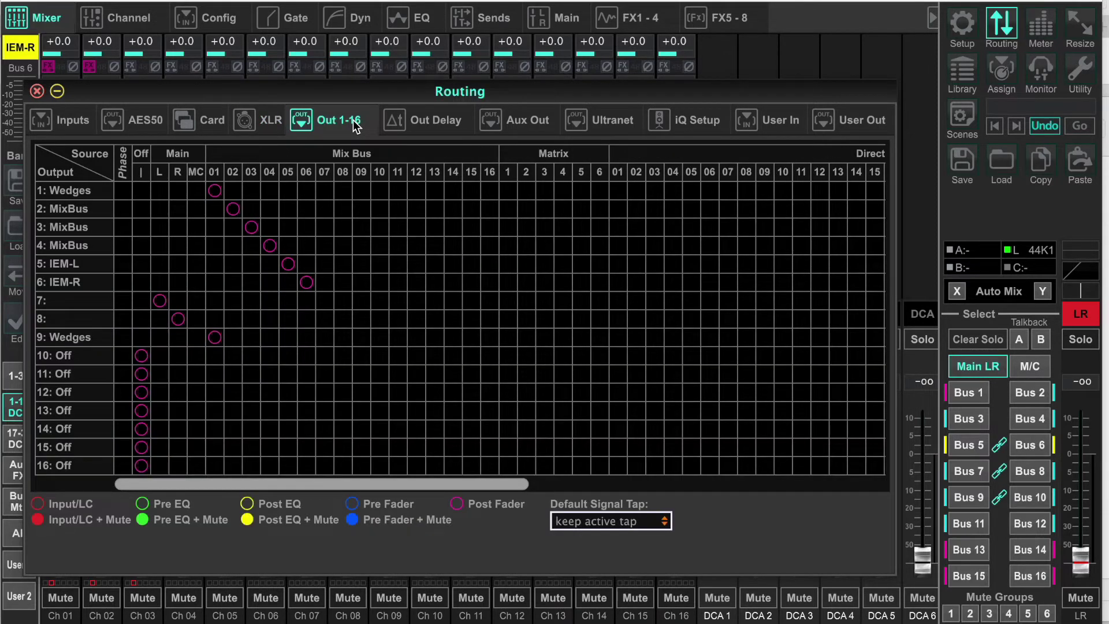
left_click(528, 119)
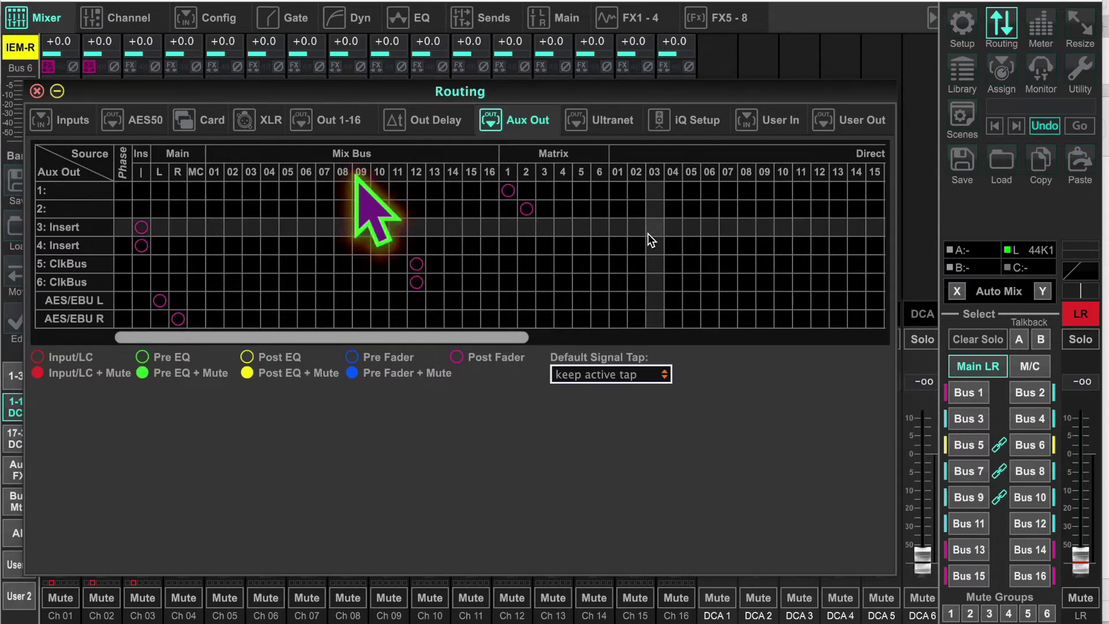
left_click_drag(356, 176, 139, 171)
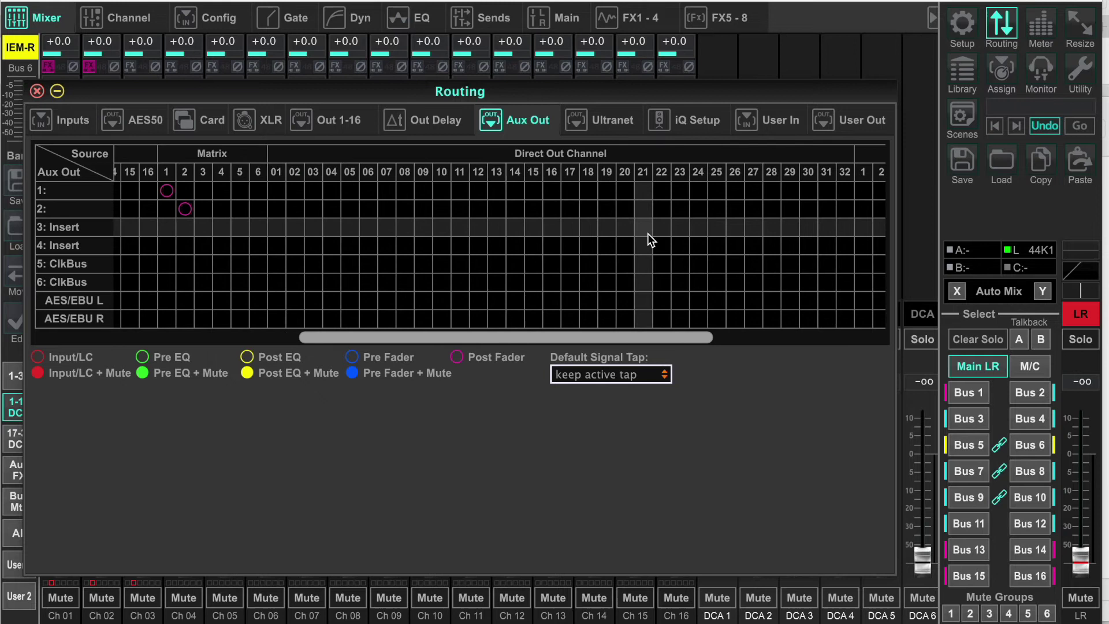
scroll(649, 237, "right", 10)
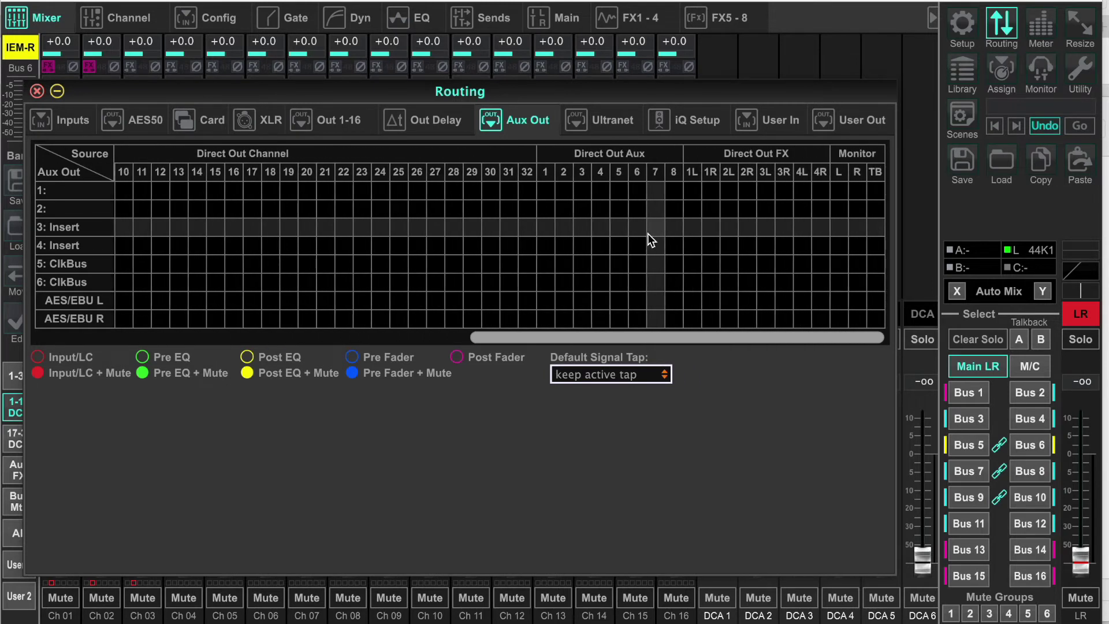
Review the Ultranet patch of channel direct outs across the grid
left_click(607, 120)
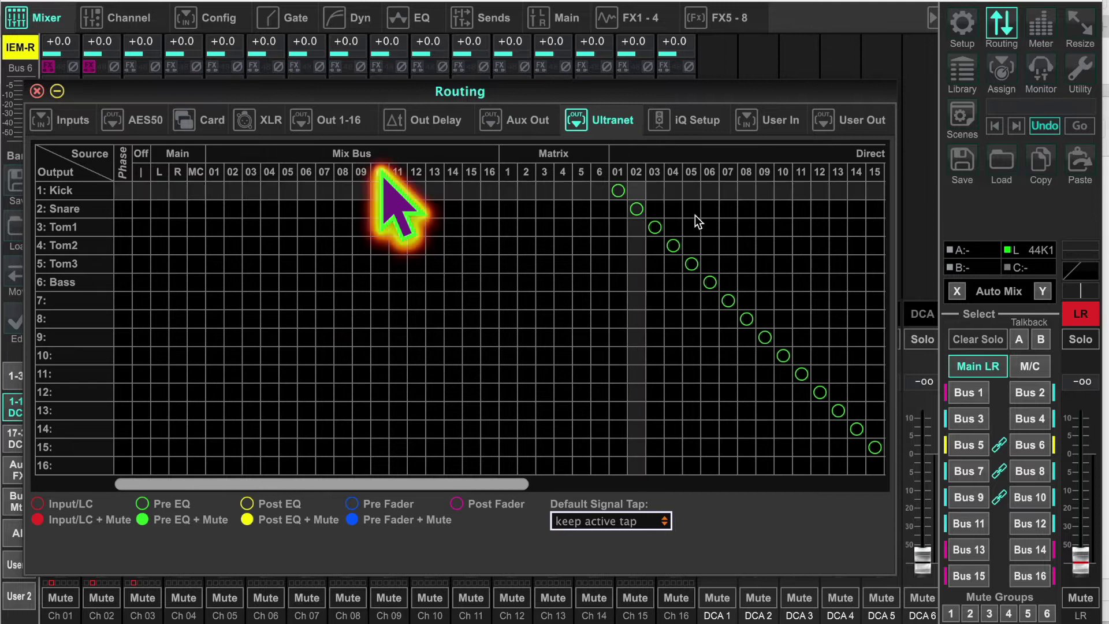
scroll(757, 242, "right", 10)
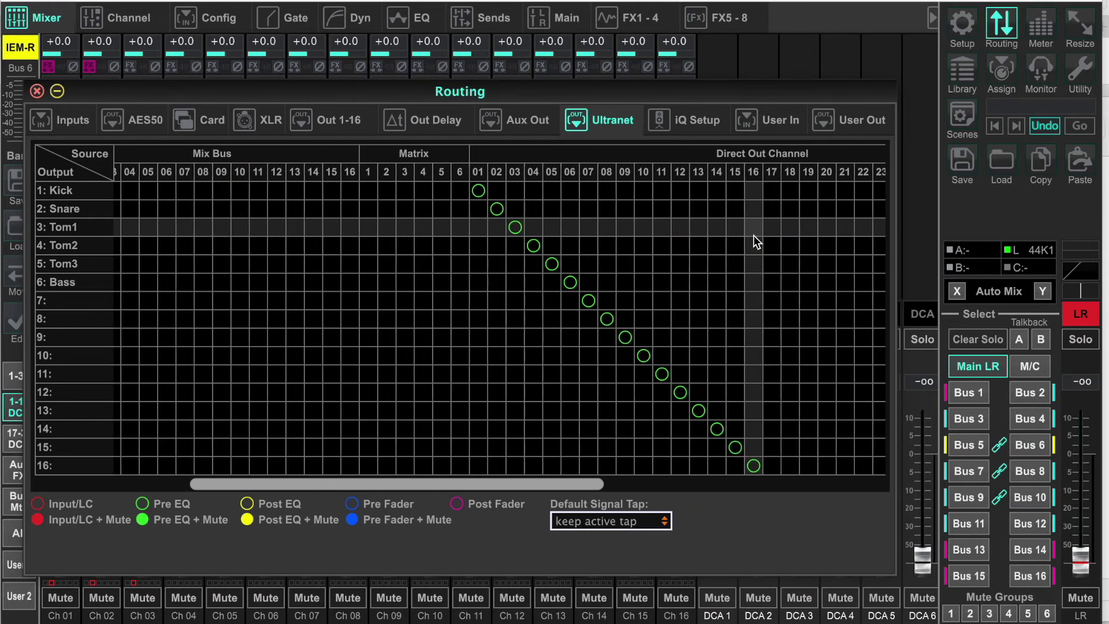
scroll(757, 241, "right", 10)
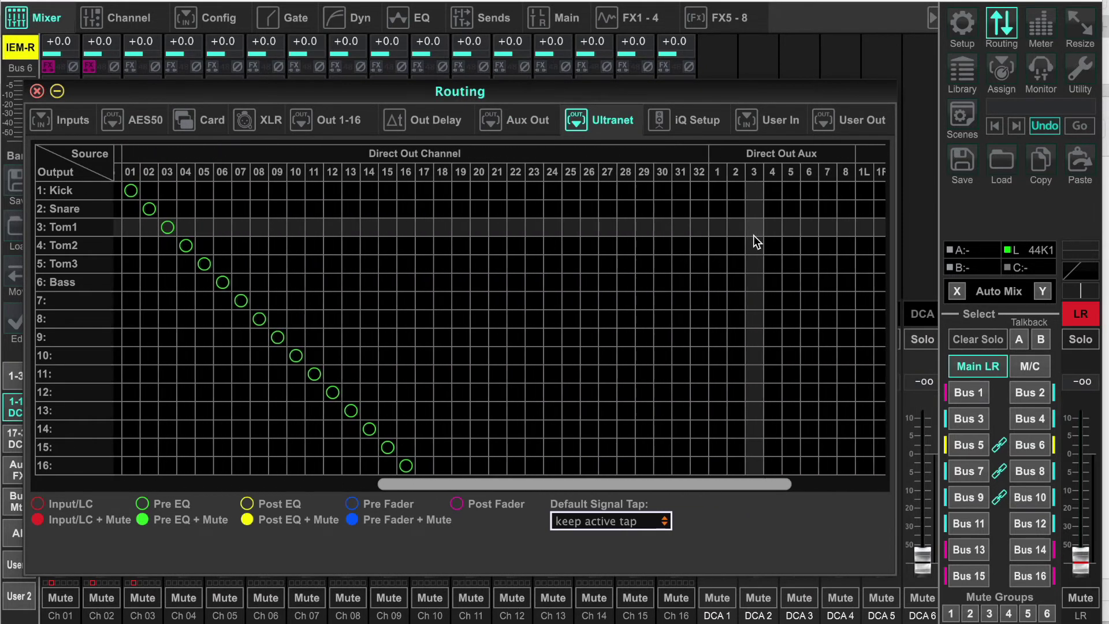
scroll(753, 236, "right", 5)
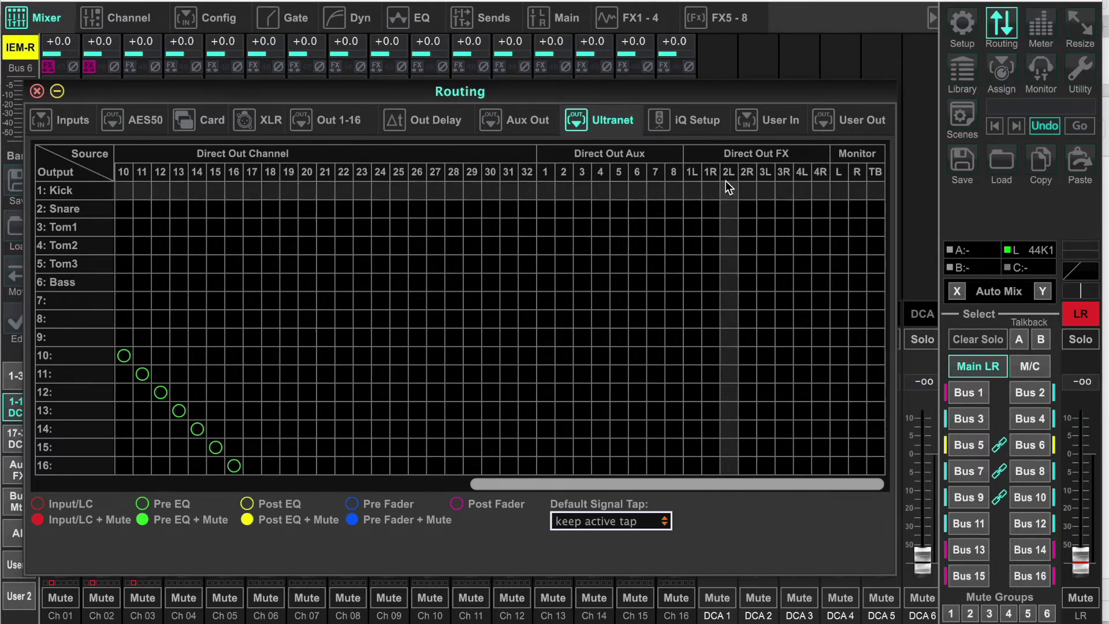
Look over the user input and user output patching, then return to the Out 1–16 grid
left_click(782, 119)
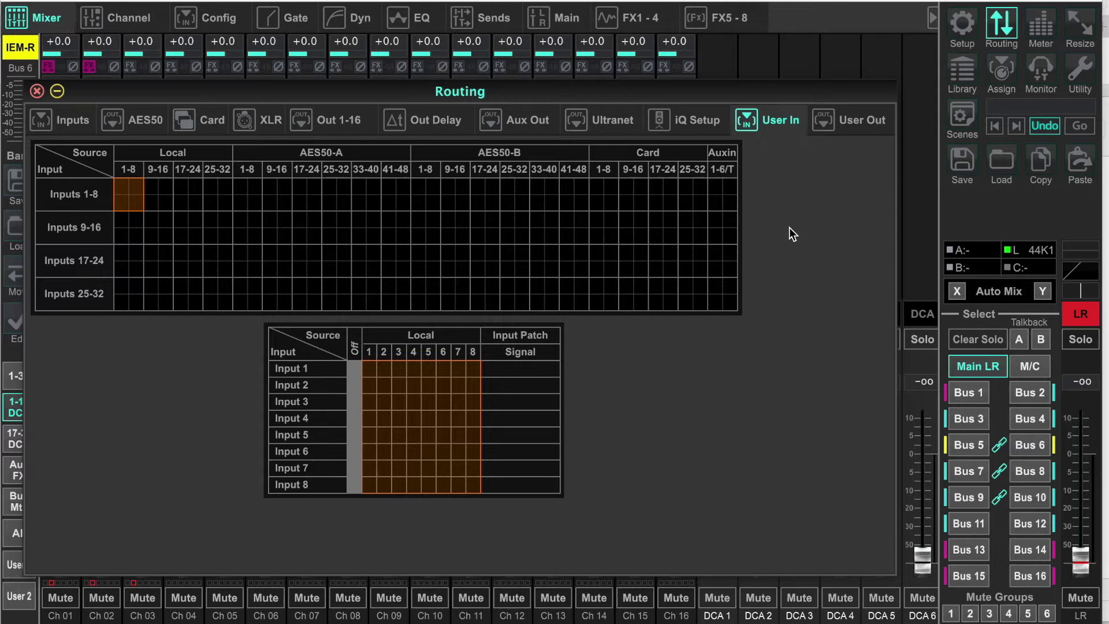
left_click(864, 119)
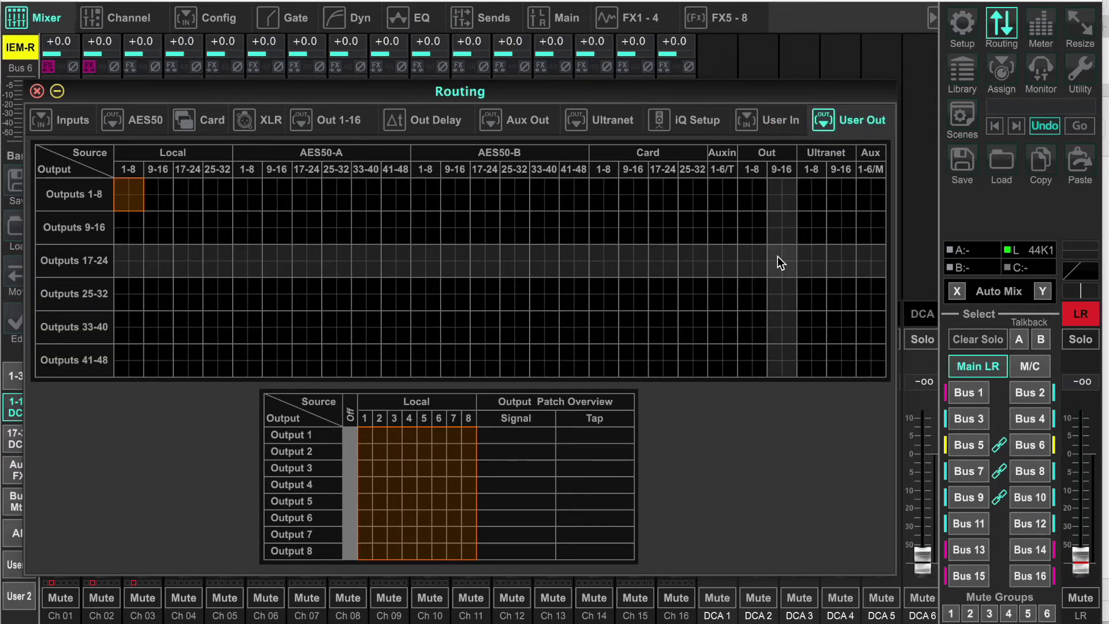
left_click(338, 125)
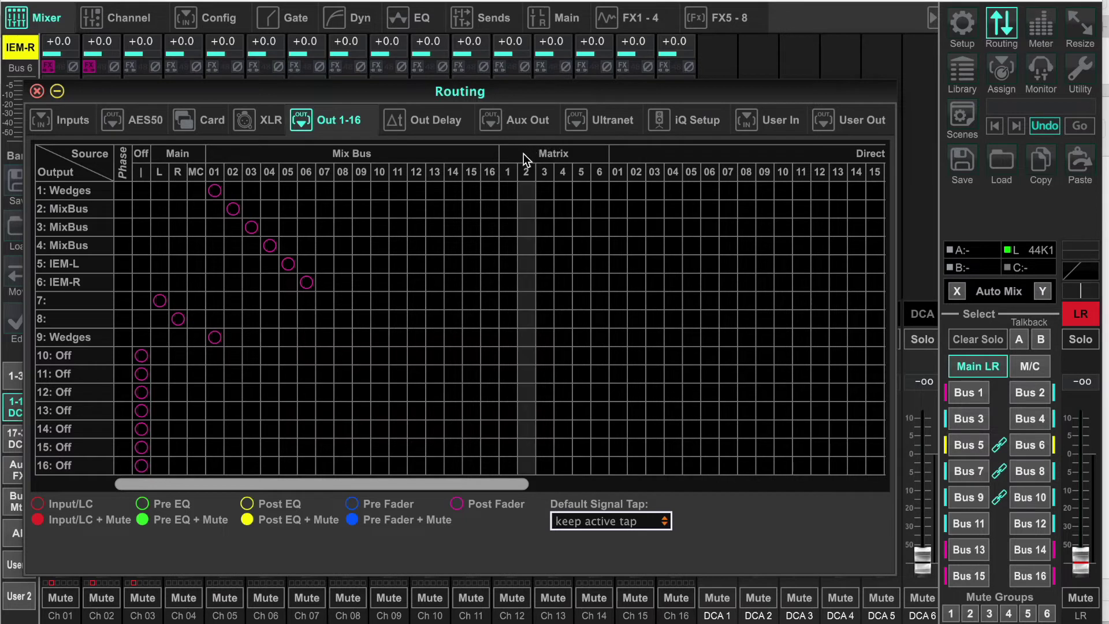
scroll(338, 150, "right", 5)
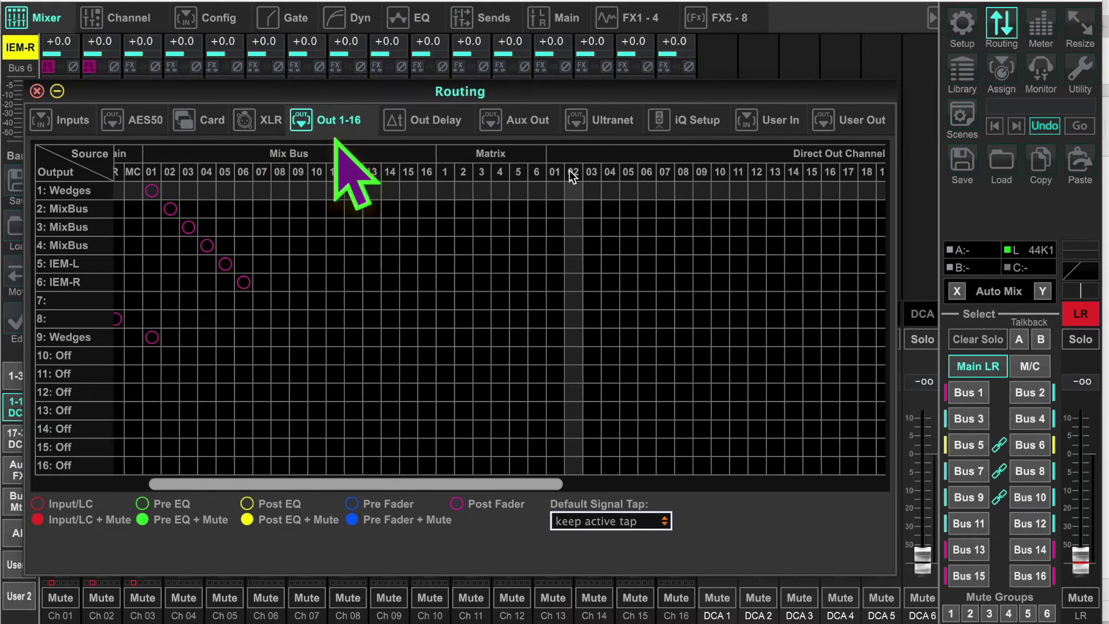
scroll(571, 176, "right", 5)
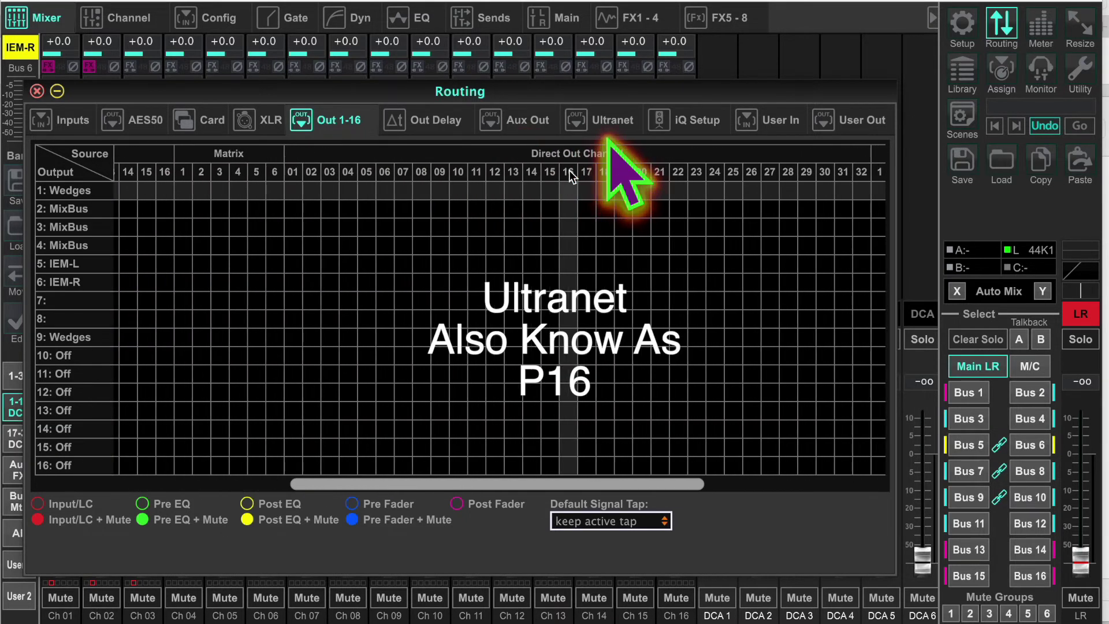
scroll(571, 176, "right", 5)
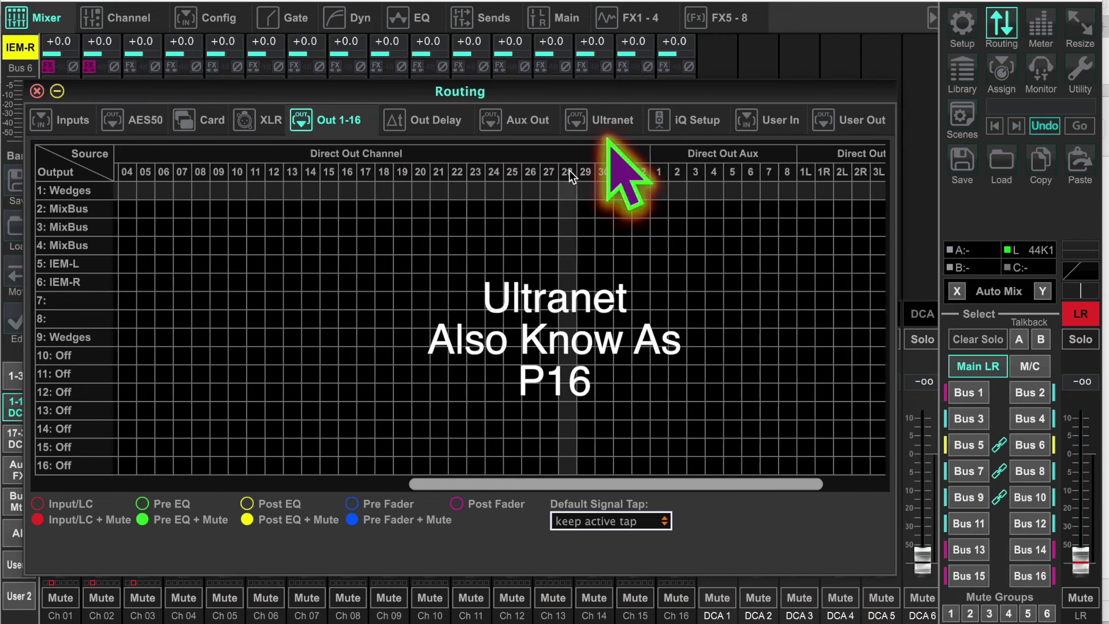
scroll(571, 176, "right", 3)
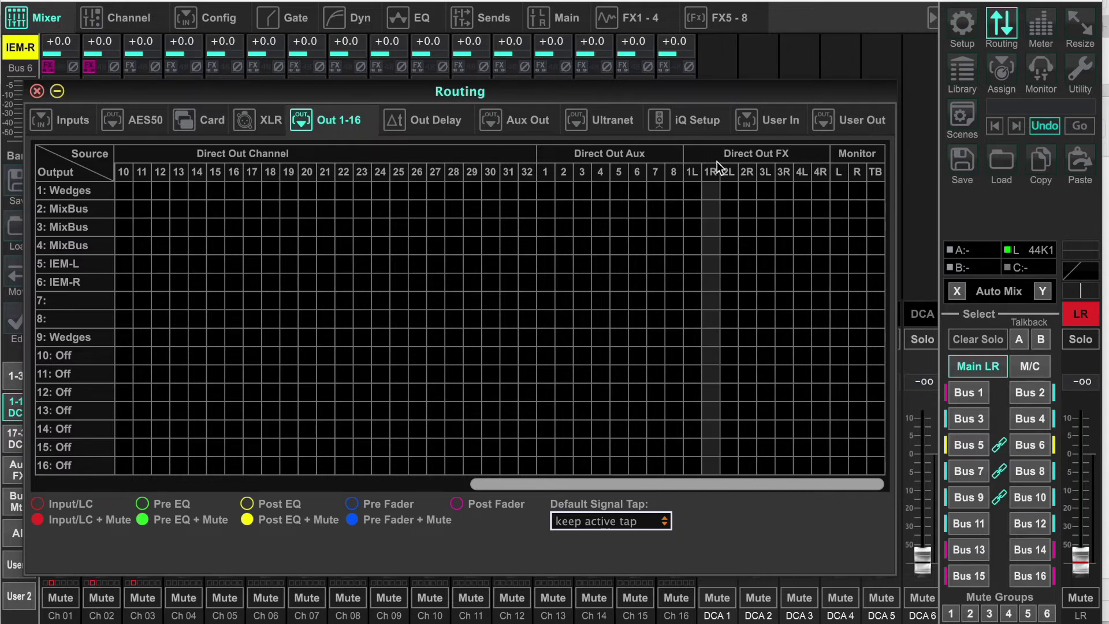
scroll(207, 268, "left", 8)
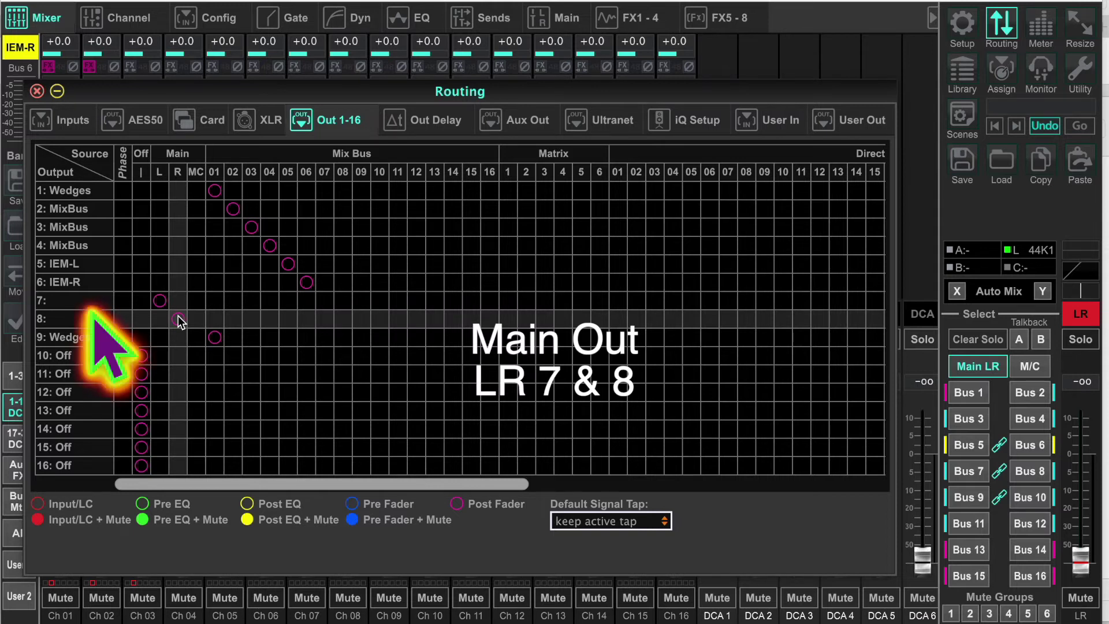
Switch output 6 from Mix Bus 06 to the post-fader mono/centre (MC) main
left_click(196, 282)
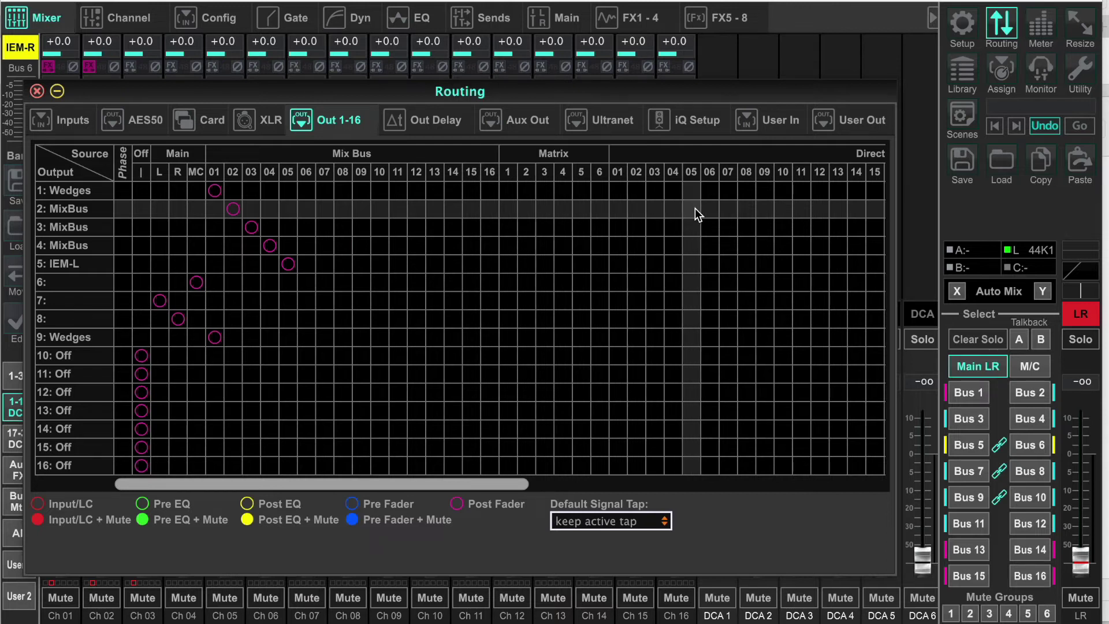
Feed output 2 from Direct 06 (Bass) at the Input/LC signal tap
left_click(710, 209)
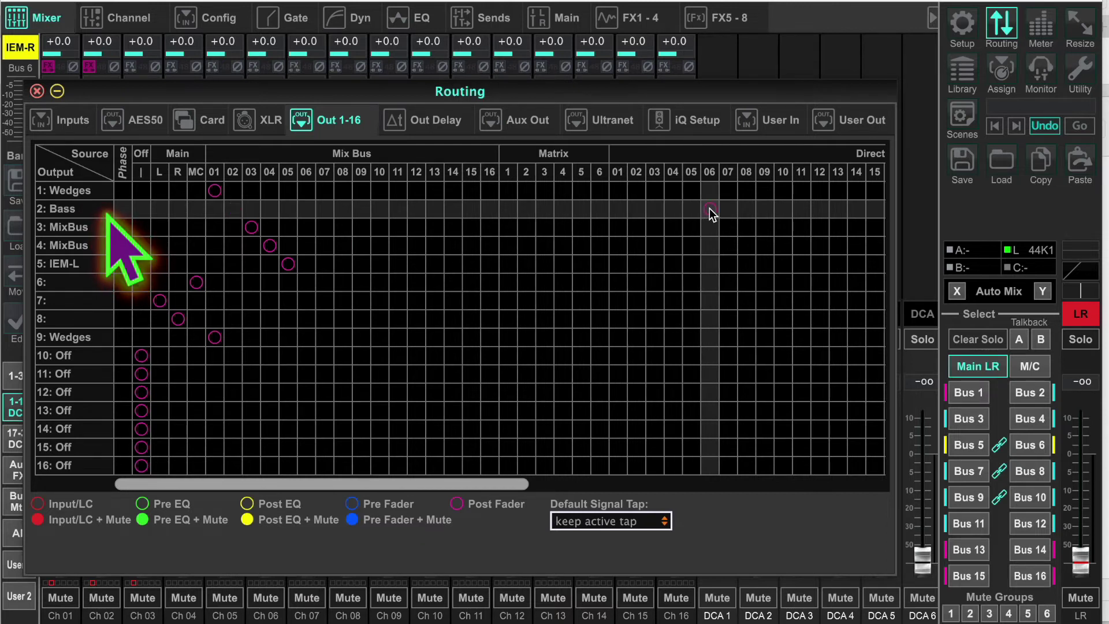
left_click(709, 209)
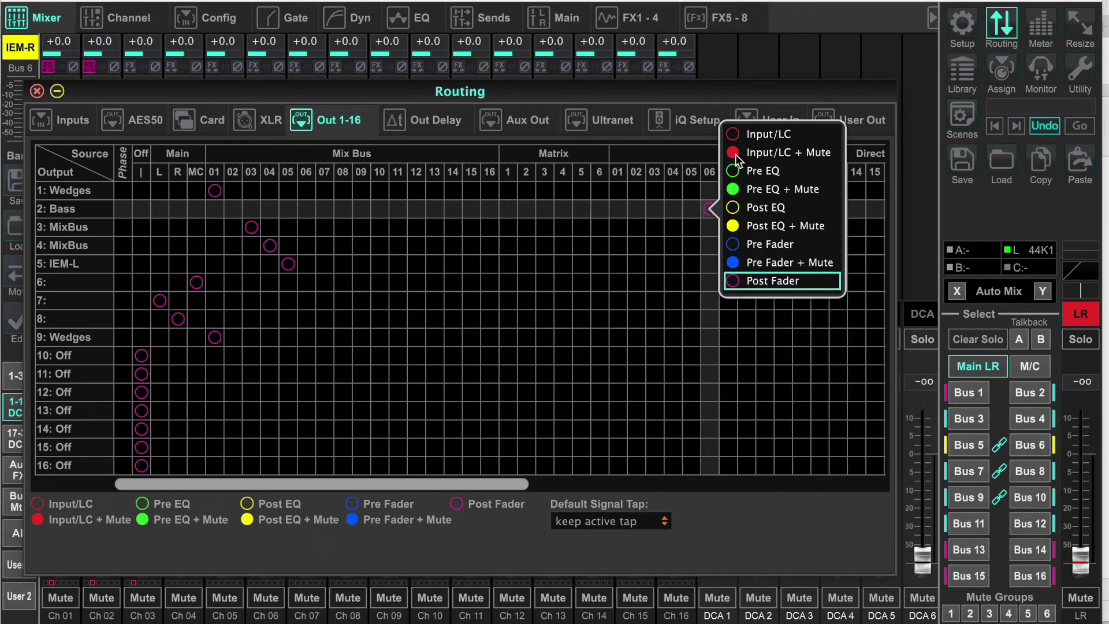
left_click(734, 135)
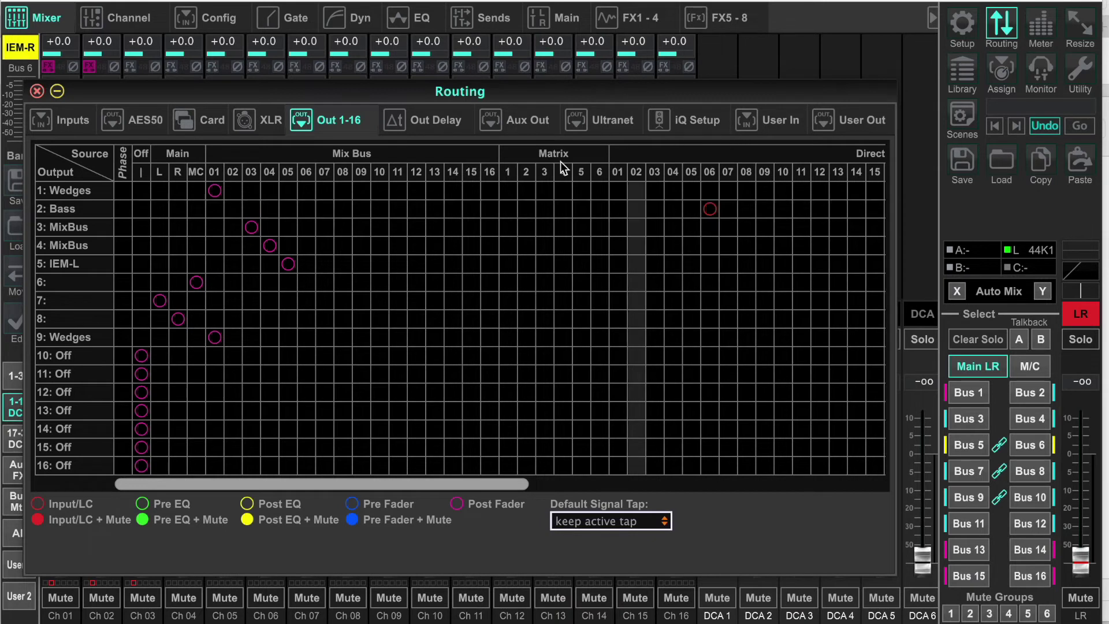
Assign Mix Bus 05 (IEM-L) to output 3 and Mix Bus 06 (IEM-R) to outputs 4 and 5
left_click(270, 228)
left_click(254, 247)
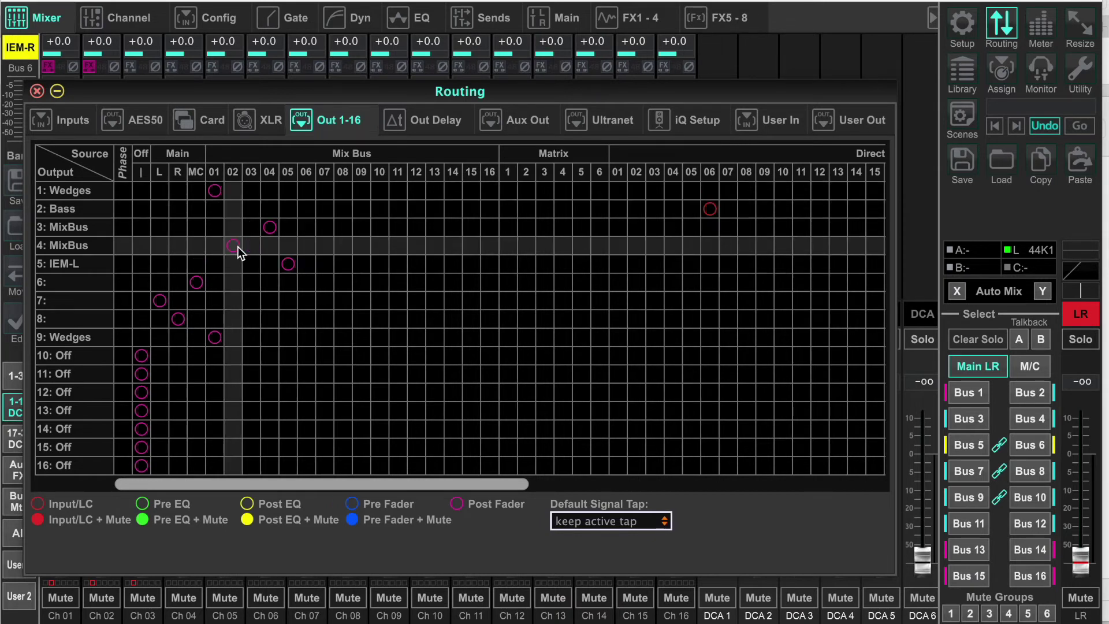
left_click(253, 264)
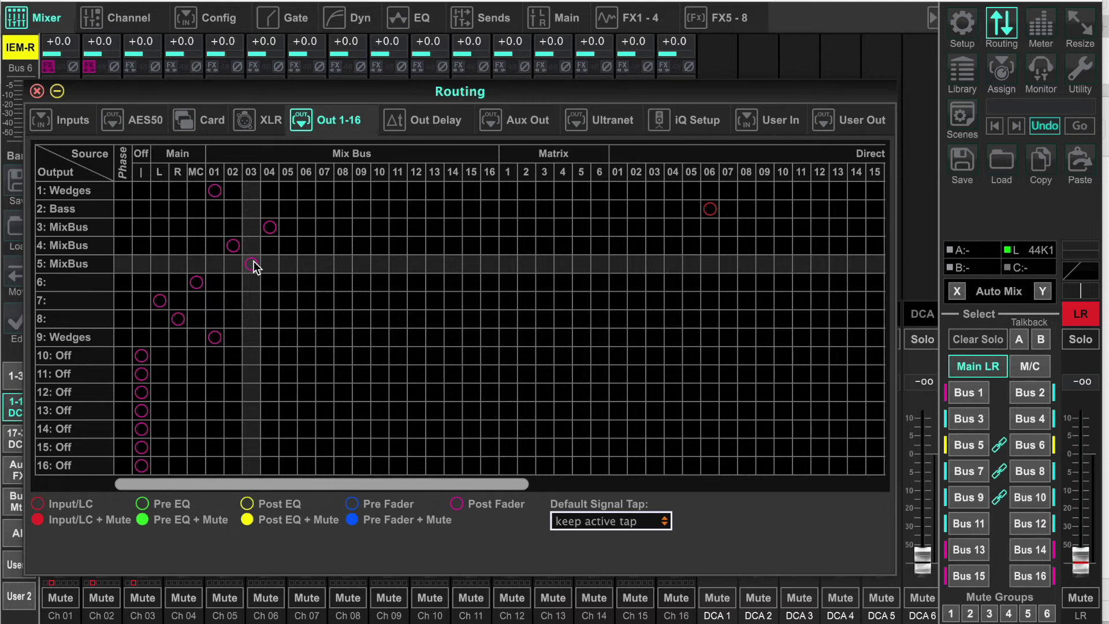
left_click(290, 245)
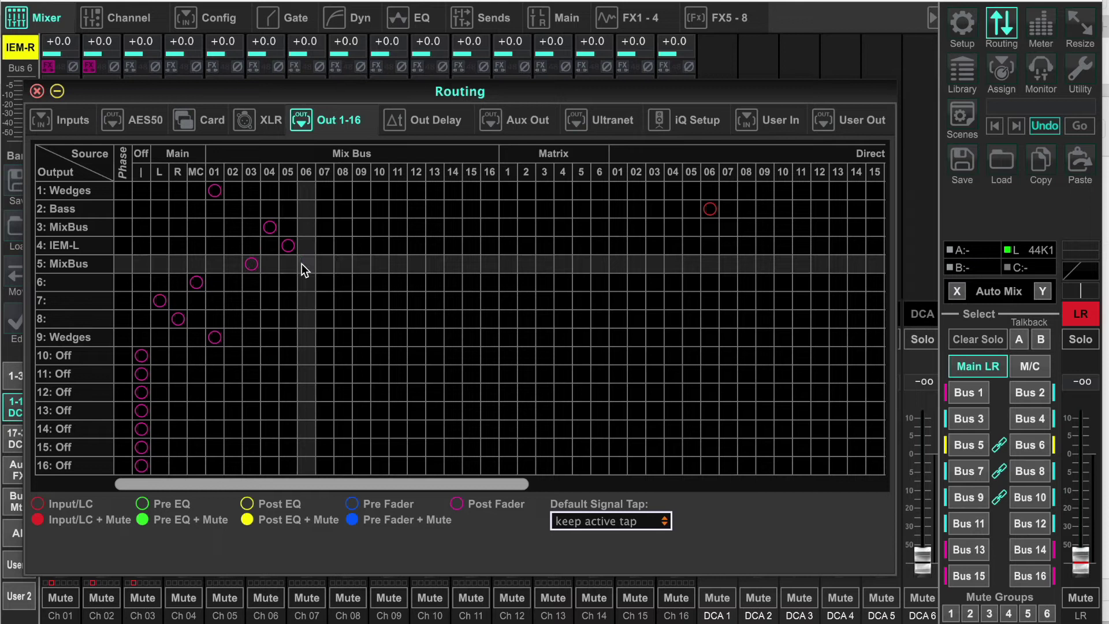
left_click(302, 264)
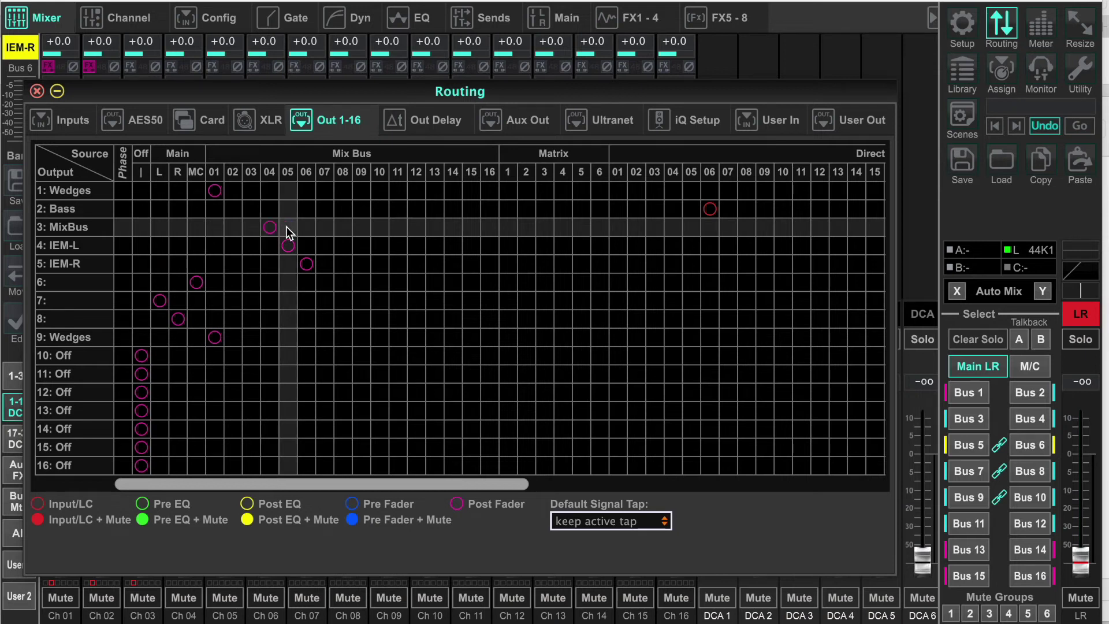
left_click(288, 226)
left_click(305, 245)
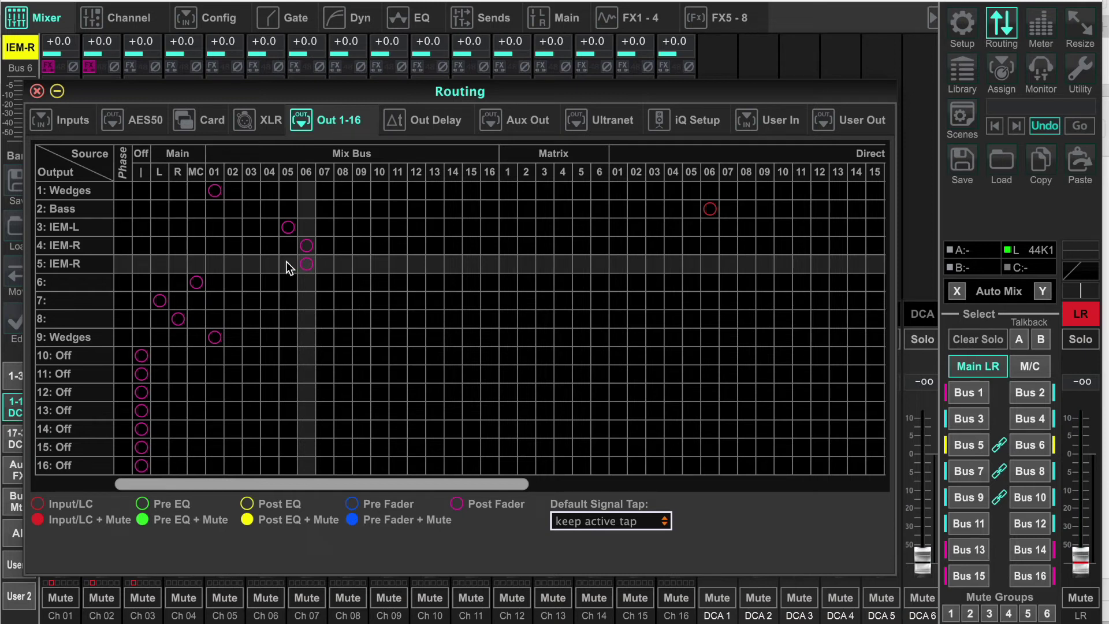
Put output 5 back on a mix bus, then send Main R, Main L and mono centre to outputs 16, 15, 14
left_click(251, 264)
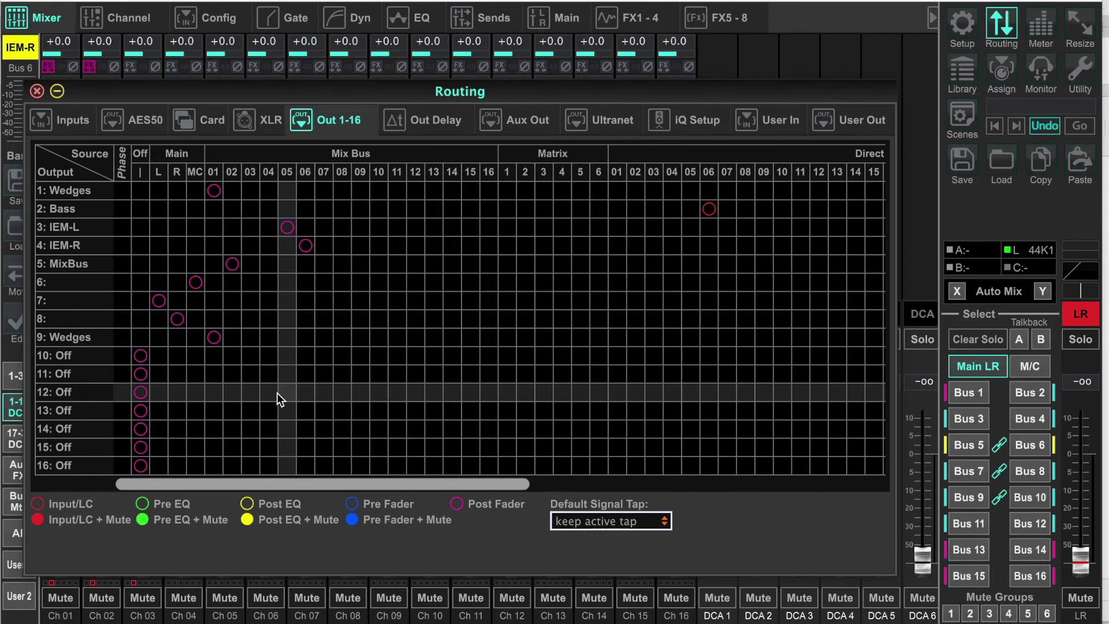
left_click(182, 465)
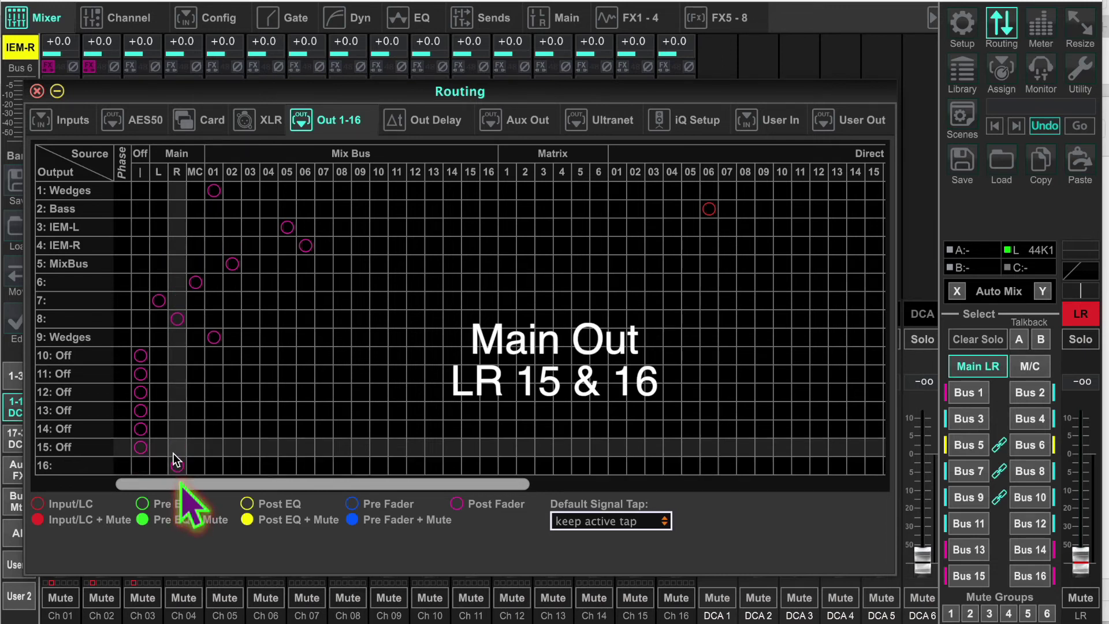
left_click(160, 447)
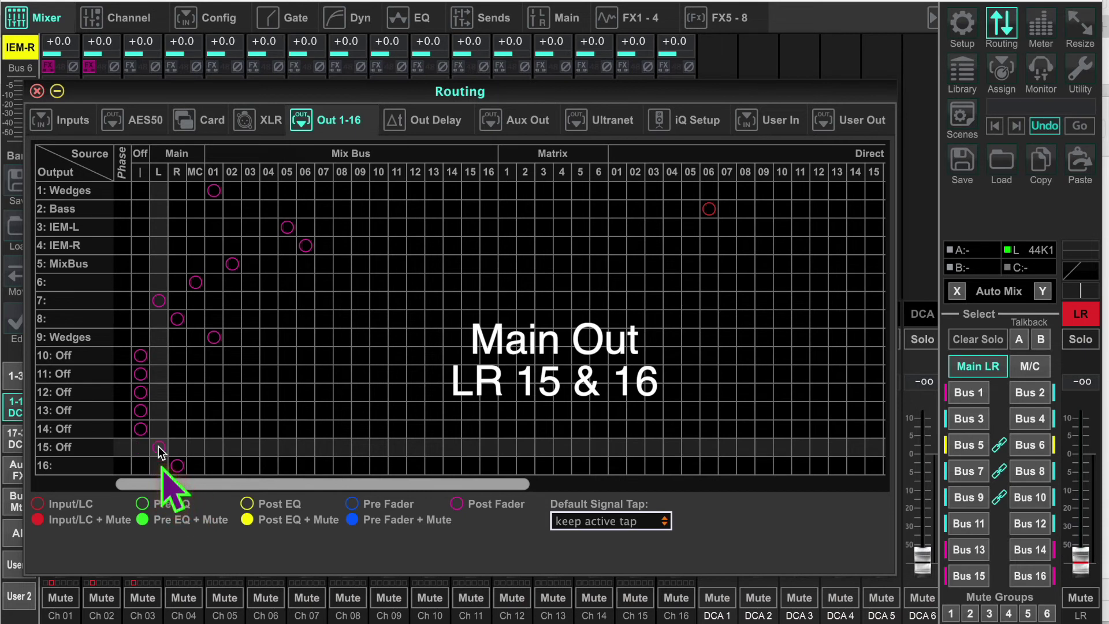
left_click(196, 429)
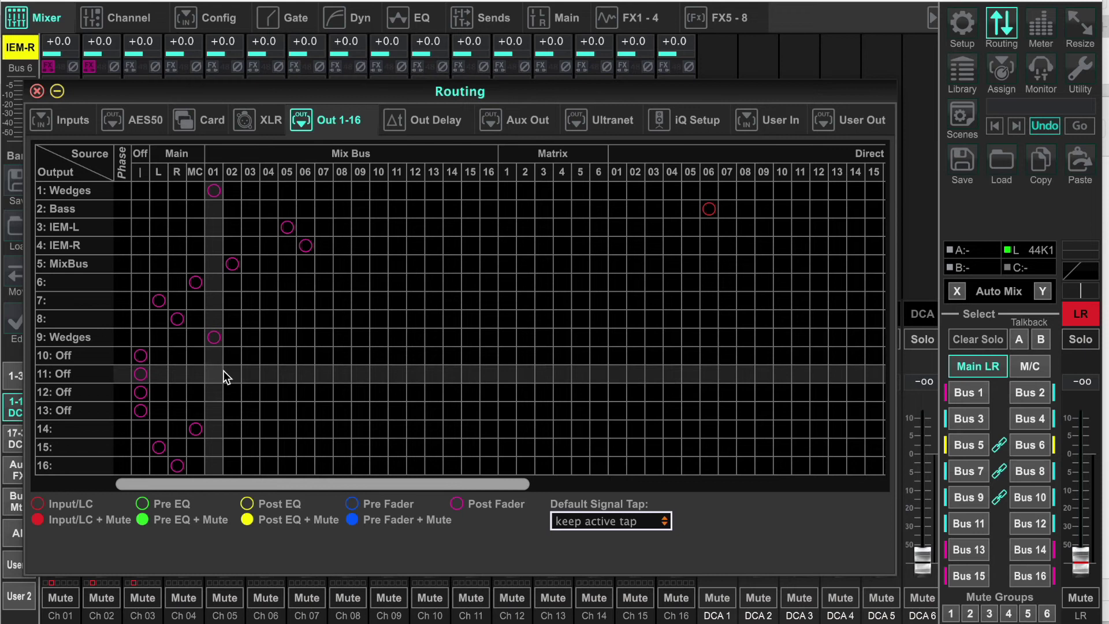
Feed outputs 11–12 from IEM-L/IEM-R, output 10 from Direct 06 at Input/LC, and output 13 from Mix Bus 02
left_click(288, 374)
left_click(308, 392)
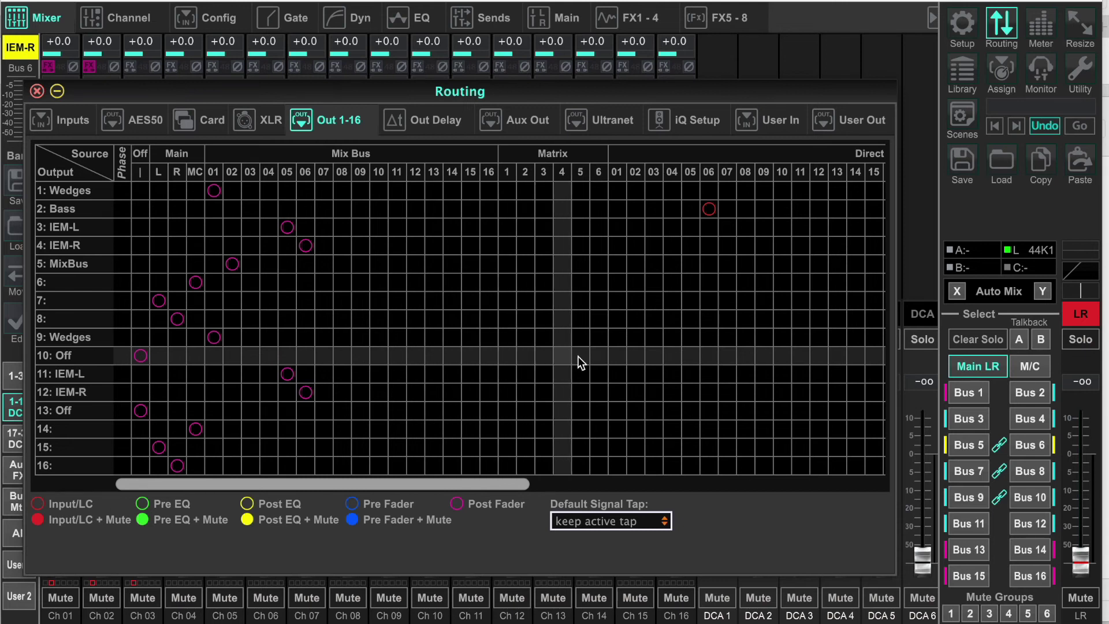
left_click(728, 355)
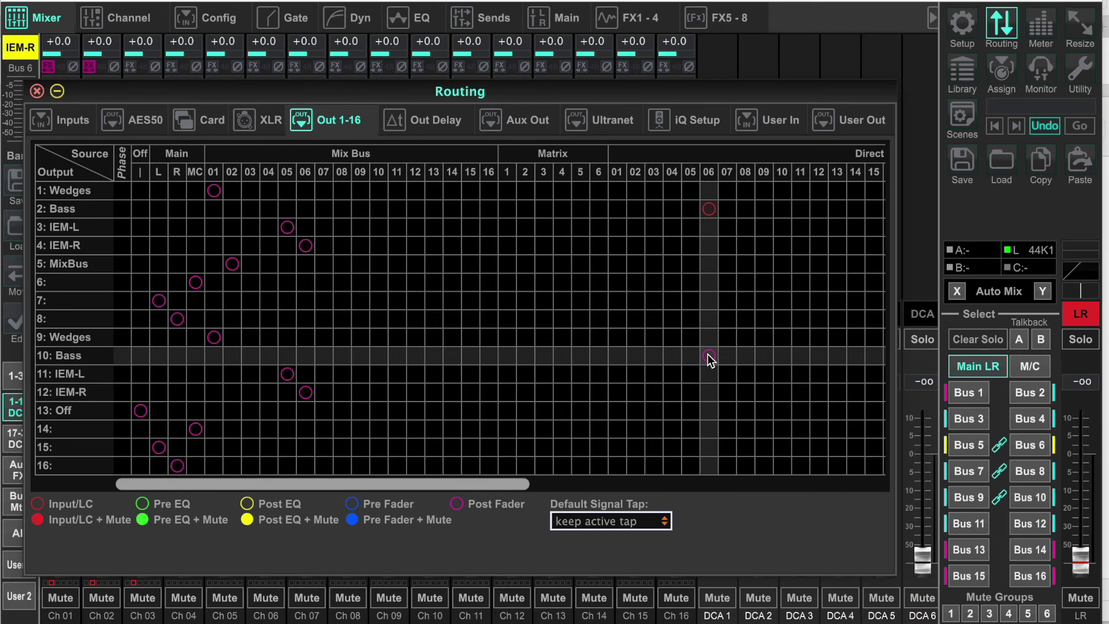
right_click(710, 356)
left_click(751, 279)
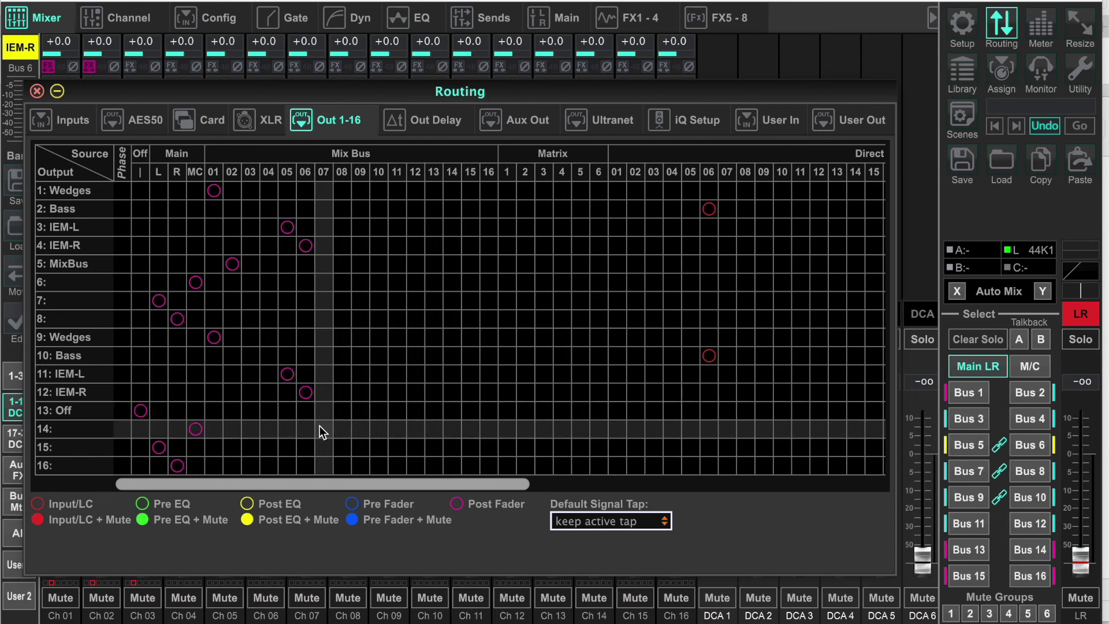
left_click(234, 415)
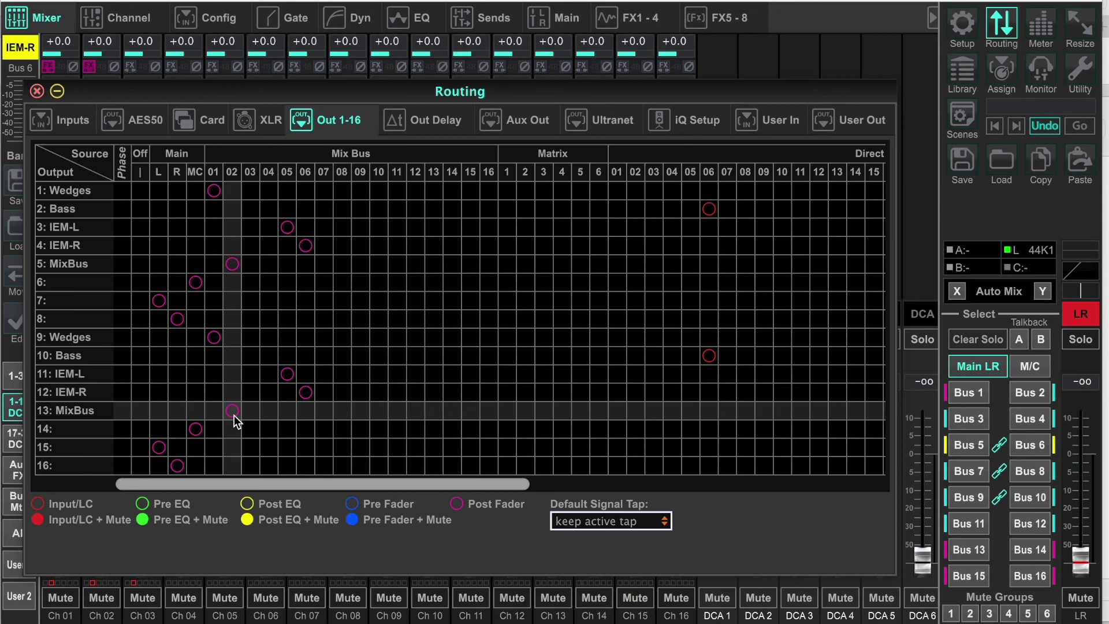